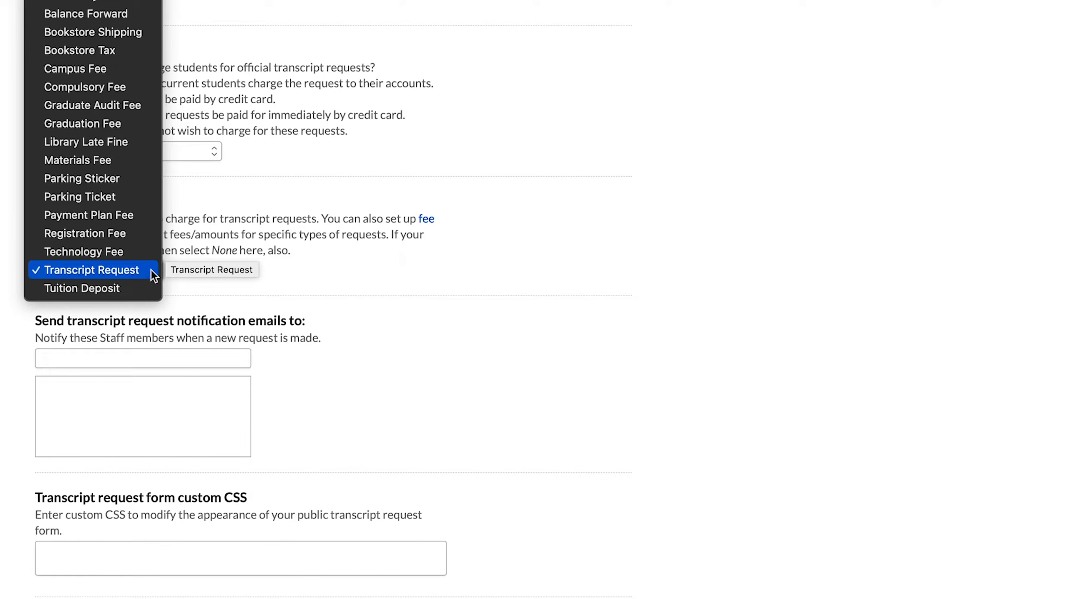
Set Transcript Request as the default fee for transcript requests
{"action": "left_click", "coordinate": [149, 270]}
{"action": "scroll", "coordinate": [484, 399], "scroll_direction": "up", "scroll_amount": 1}
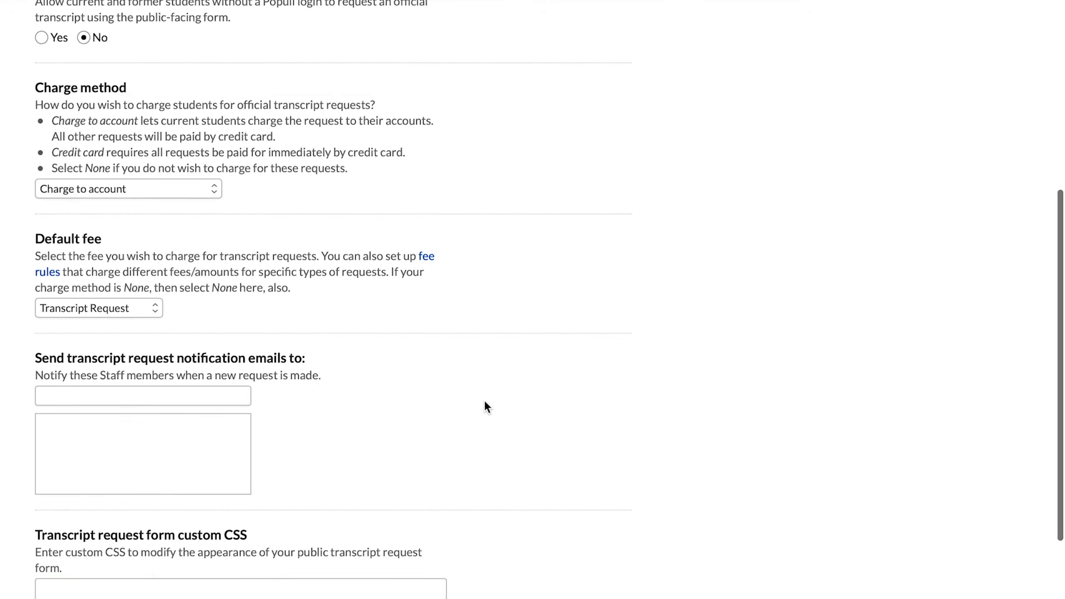
{"action": "scroll", "coordinate": [484, 399], "scroll_direction": "down", "scroll_amount": 3}
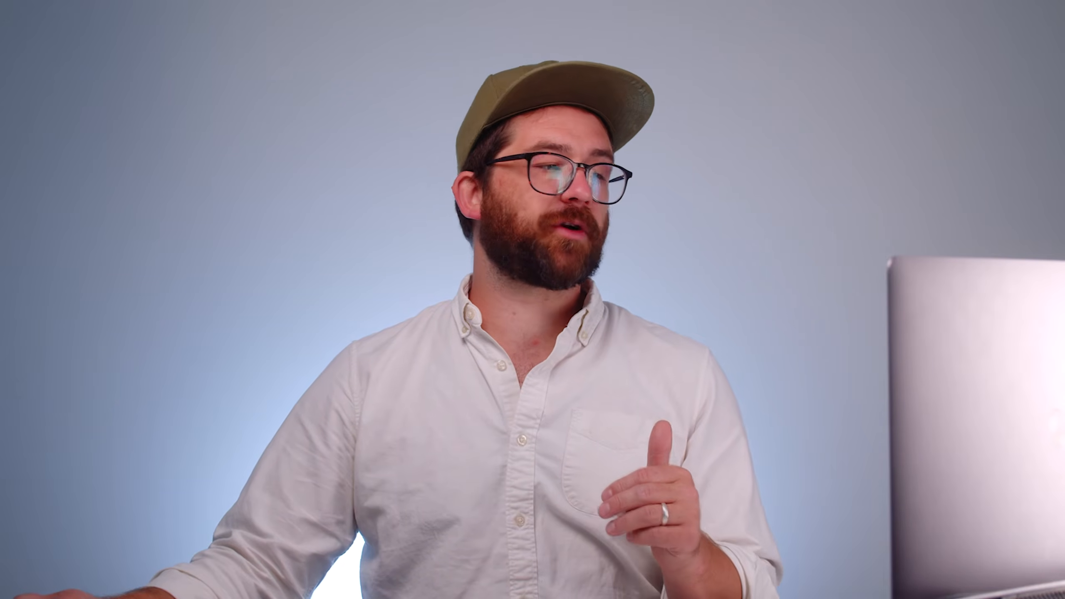
Add a staff member as a notification recipient and save the transcript settings
{"action": "type", "text": "gabe"}
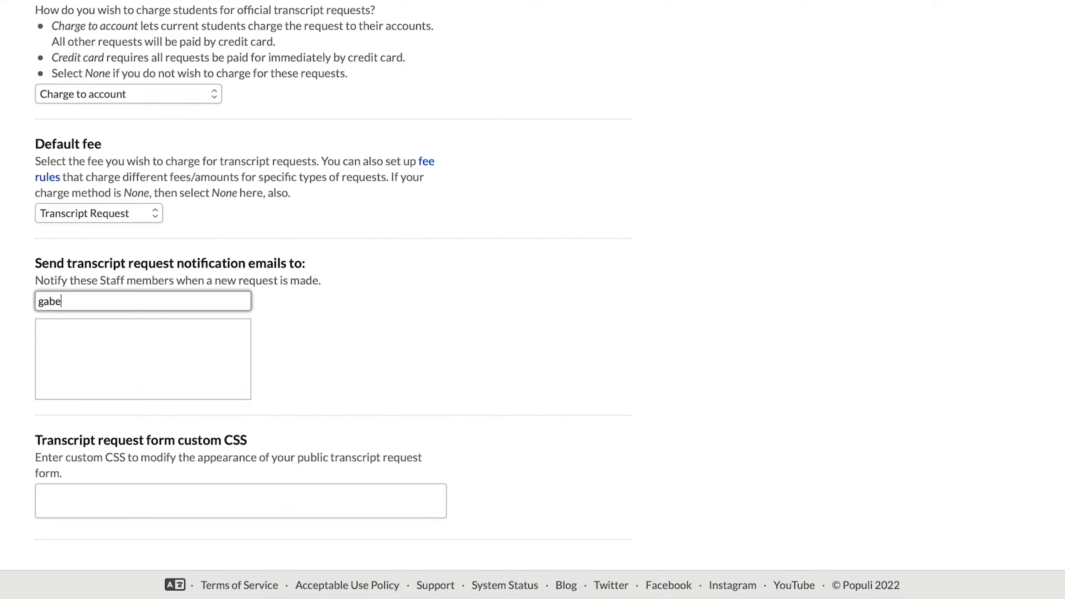
{"action": "left_click", "coordinate": [145, 371]}
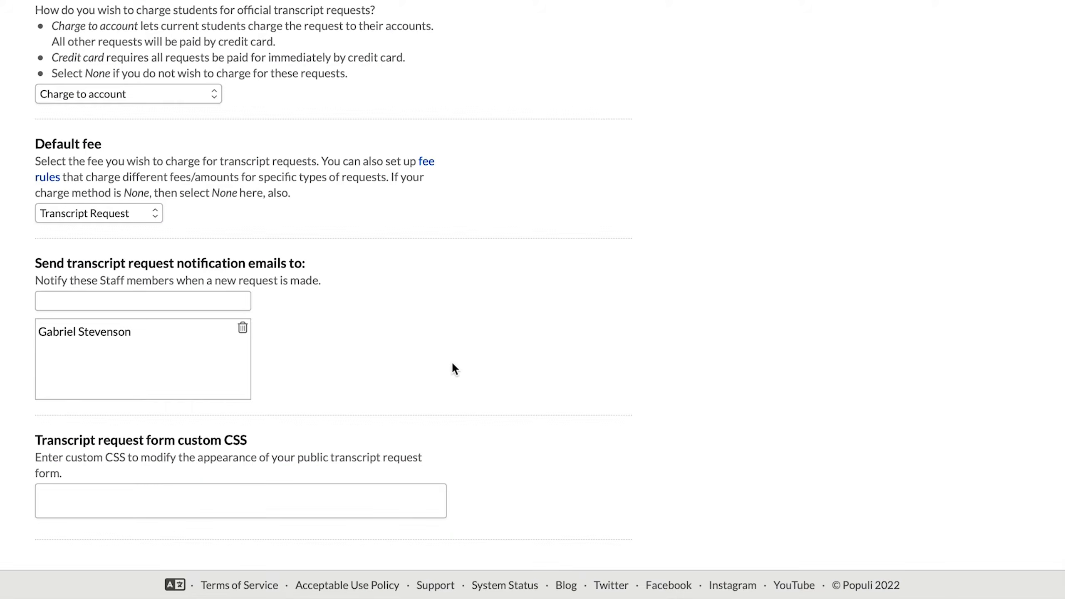
{"action": "scroll", "coordinate": [452, 364], "scroll_direction": "up", "scroll_amount": 10}
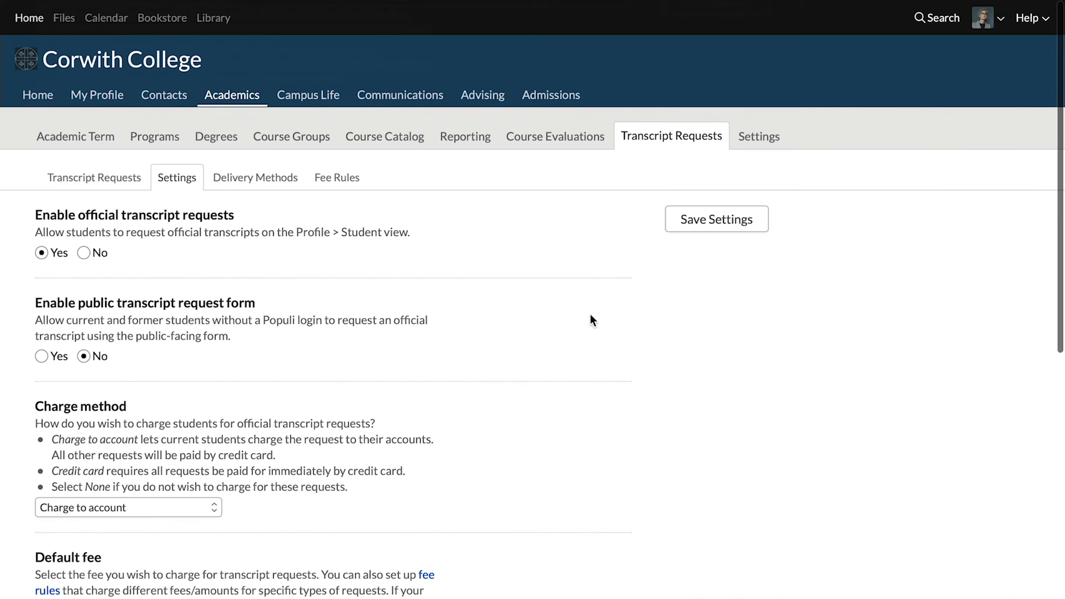
{"action": "left_click", "coordinate": [714, 238]}
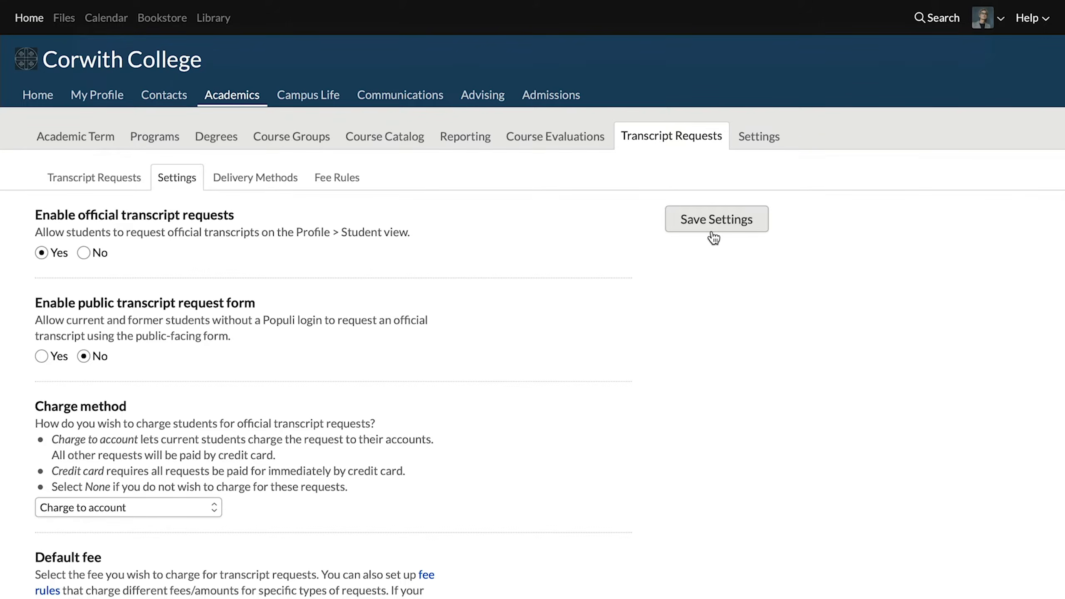
Add a 'Standard Shipping' delivery method with the Print workflow
{"action": "left_click", "coordinate": [277, 177]}
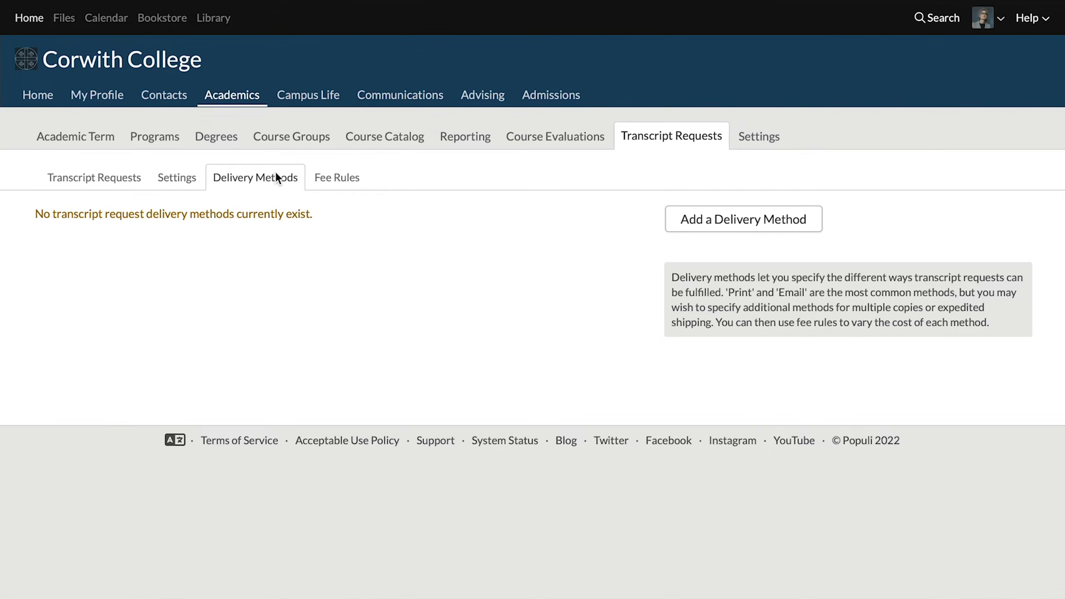
{"action": "left_click", "coordinate": [762, 234]}
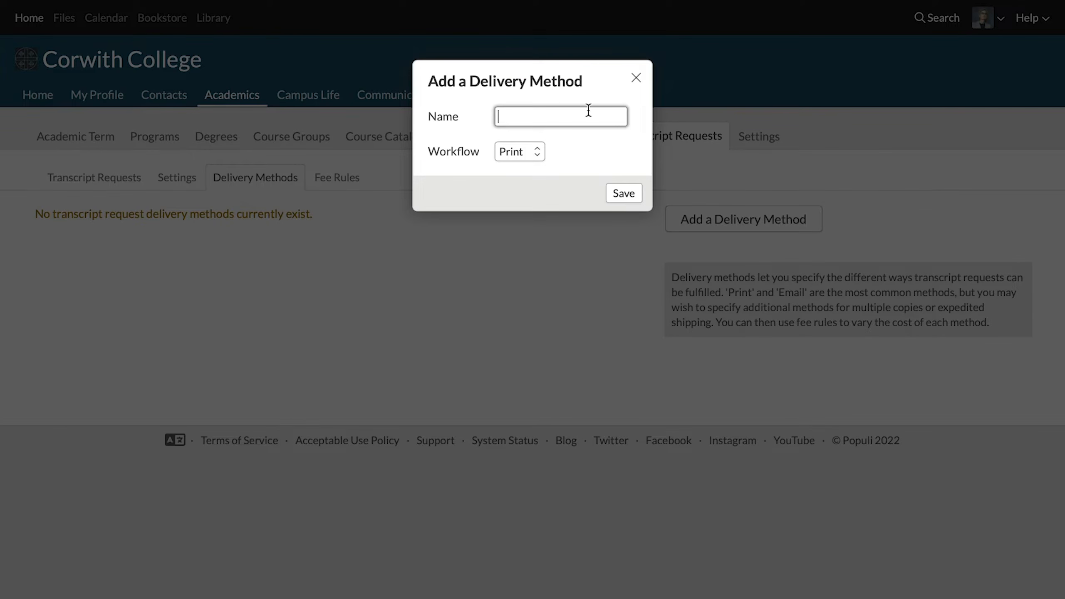
{"action": "type", "text": "Standard Shipping"}
{"action": "left_click", "coordinate": [508, 150]}
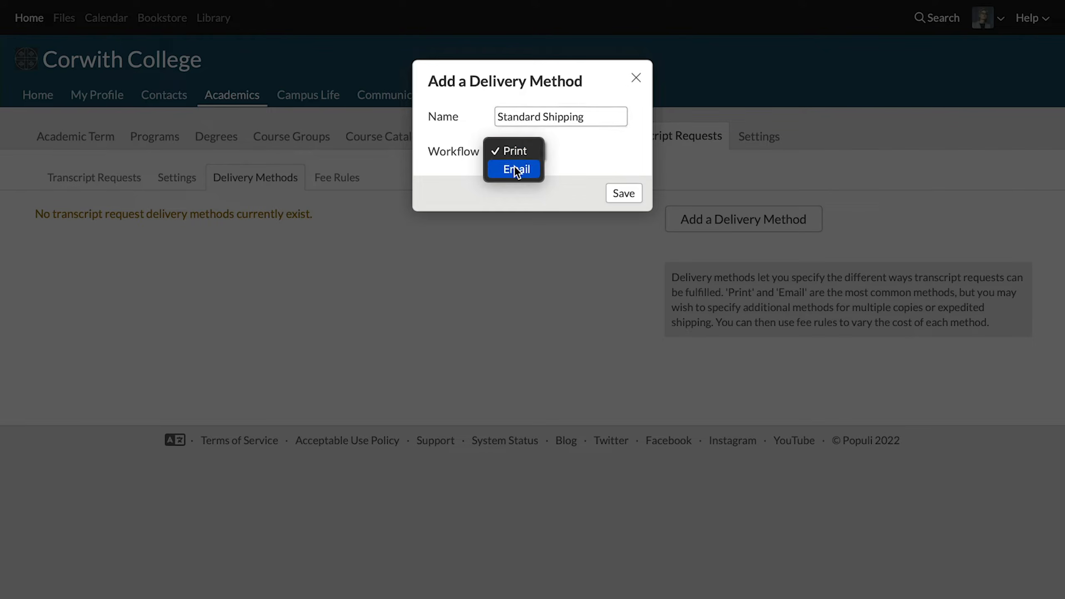
{"action": "left_click", "coordinate": [521, 157]}
{"action": "left_click", "coordinate": [628, 192]}
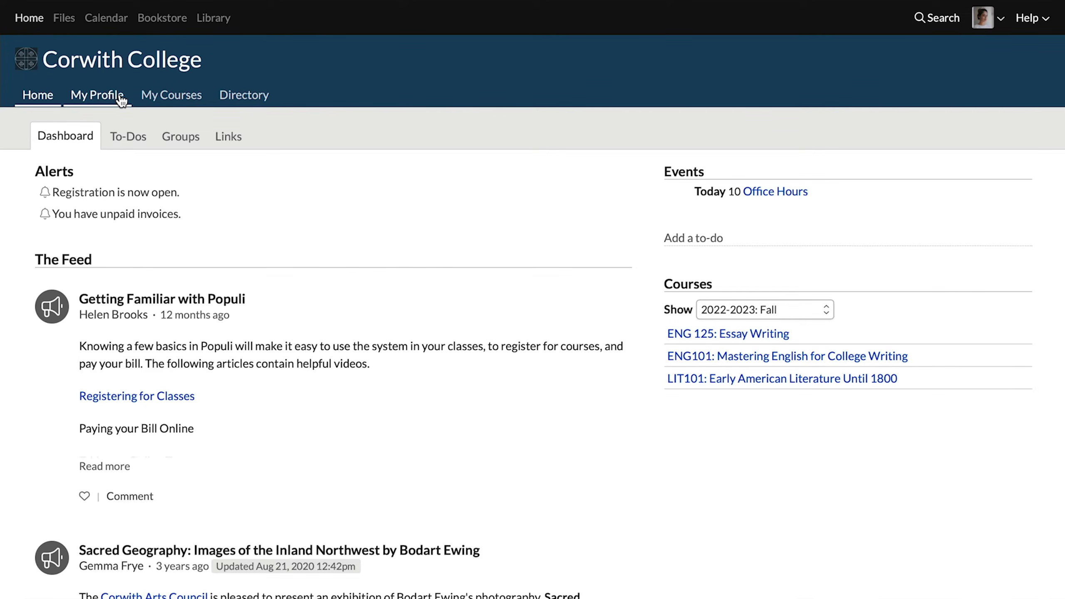
From My Profile's Student transcript, start an Official Transcript Request via Transcript Actions
{"action": "left_click", "coordinate": [121, 100]}
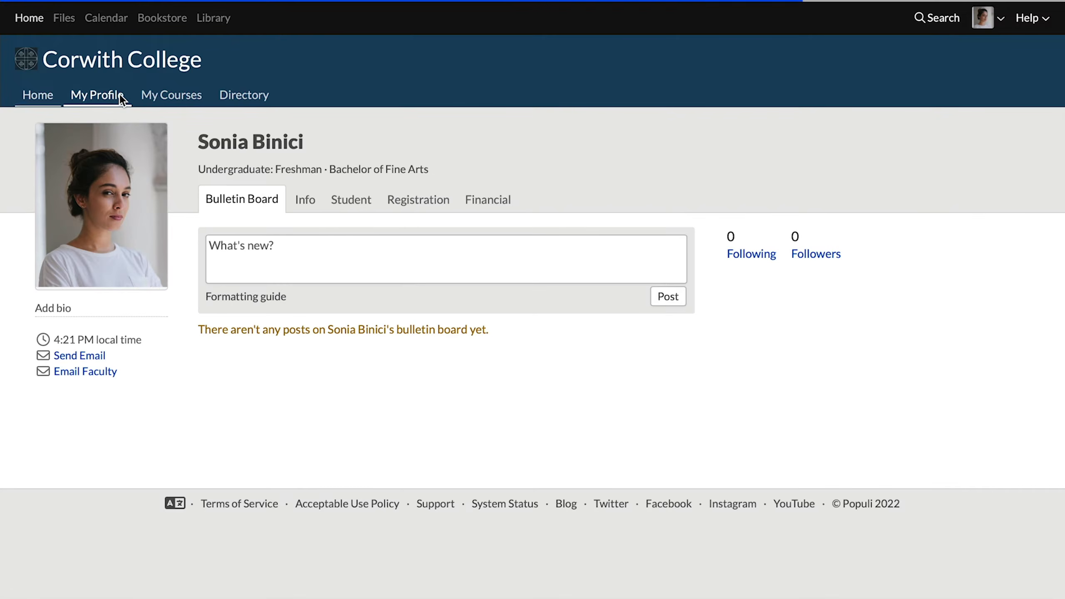
{"action": "left_click", "coordinate": [345, 198]}
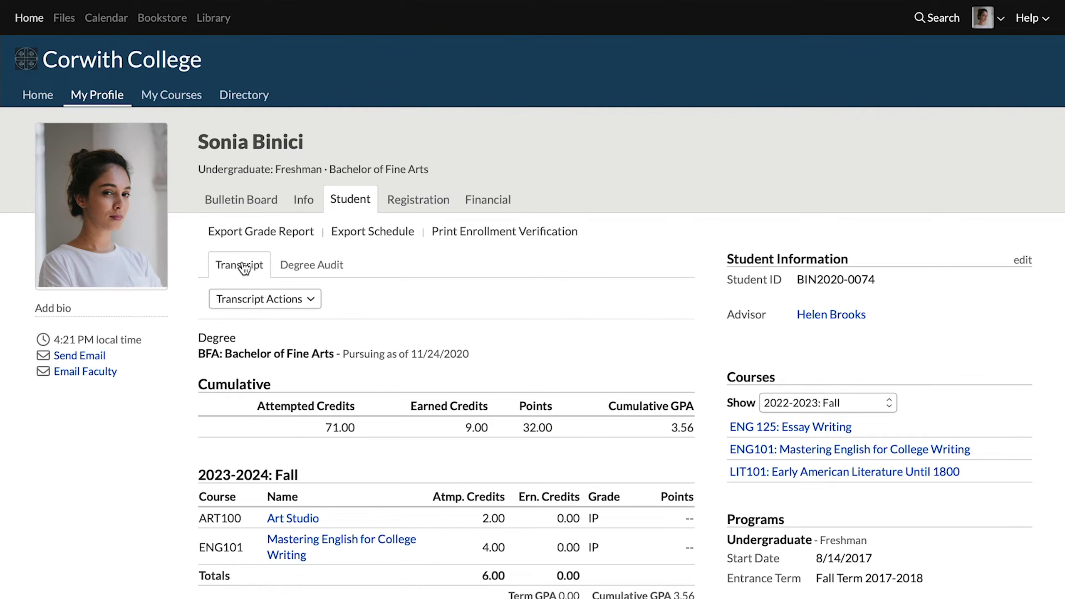
{"action": "left_click", "coordinate": [258, 303]}
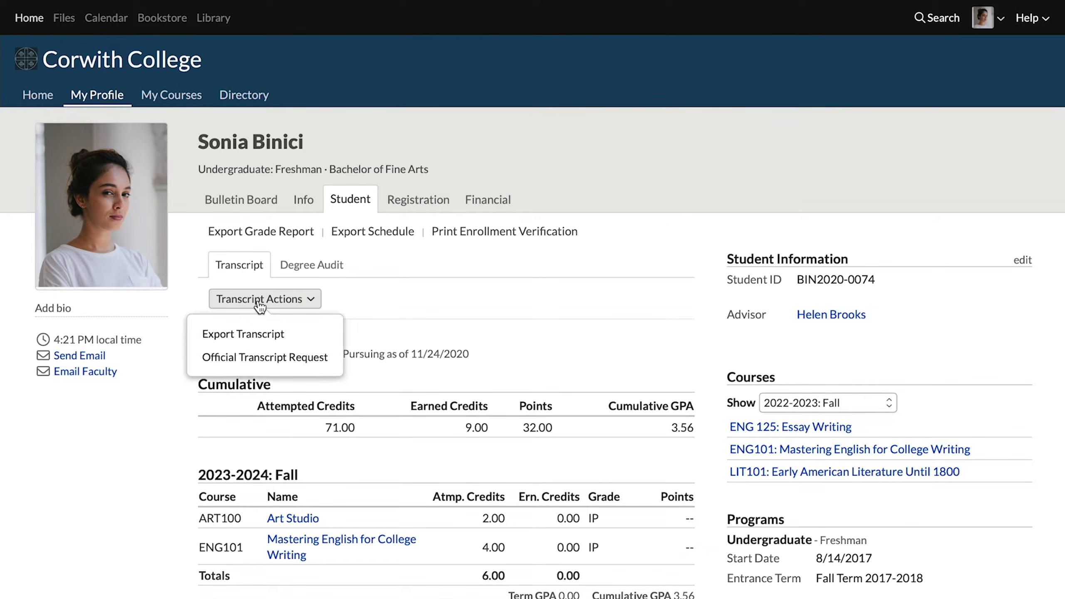
{"action": "left_click", "coordinate": [271, 361]}
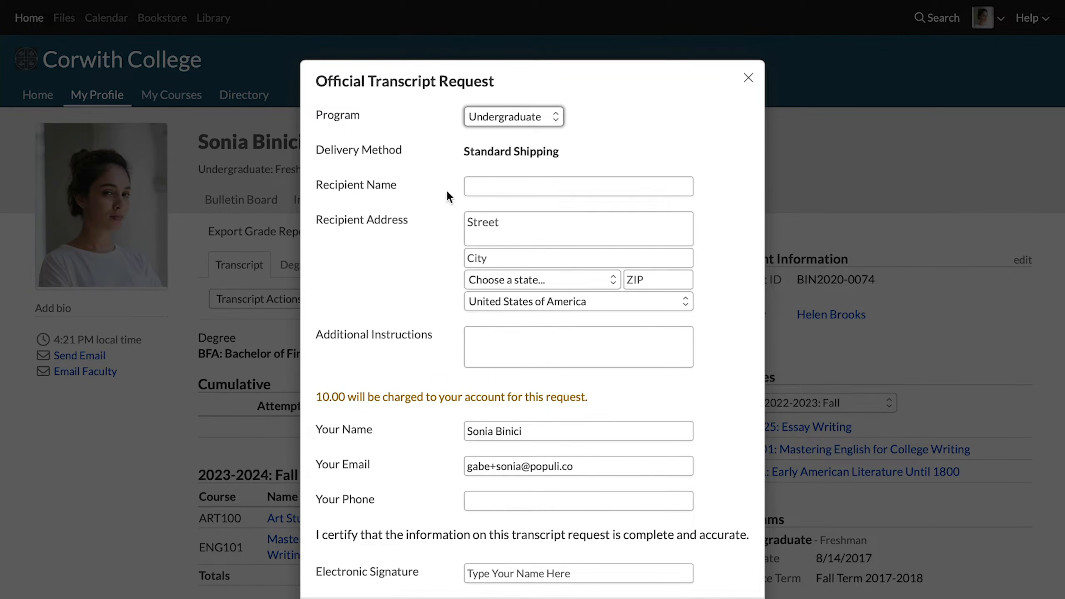
Keep Undergraduate as the request's program and review the recipient fields
{"action": "left_click", "coordinate": [495, 122]}
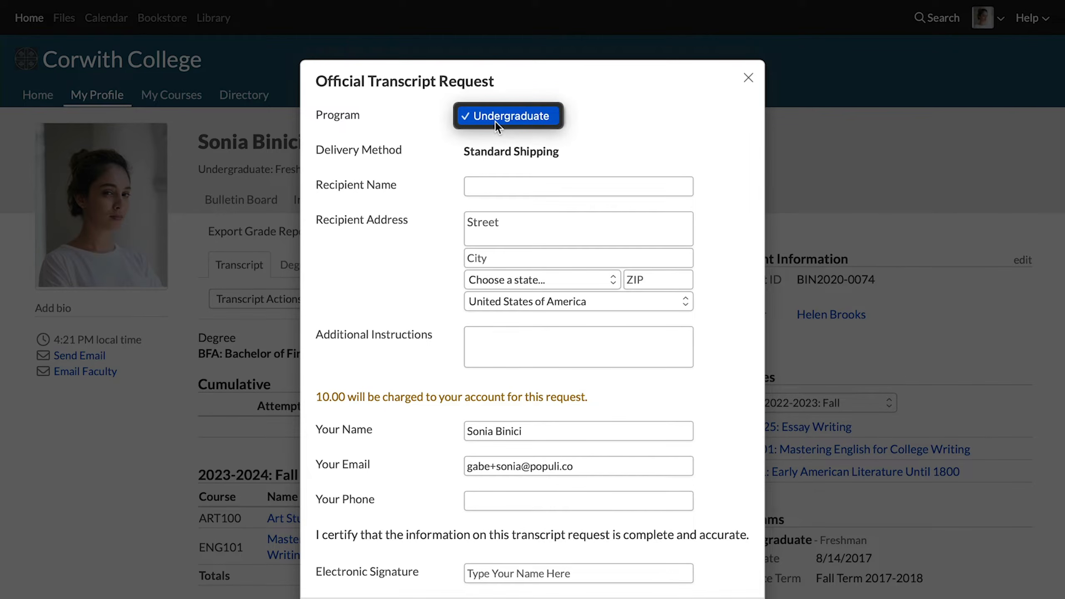
{"action": "left_click", "coordinate": [495, 121]}
{"action": "scroll", "coordinate": [488, 126], "scroll_direction": "down", "scroll_amount": 2}
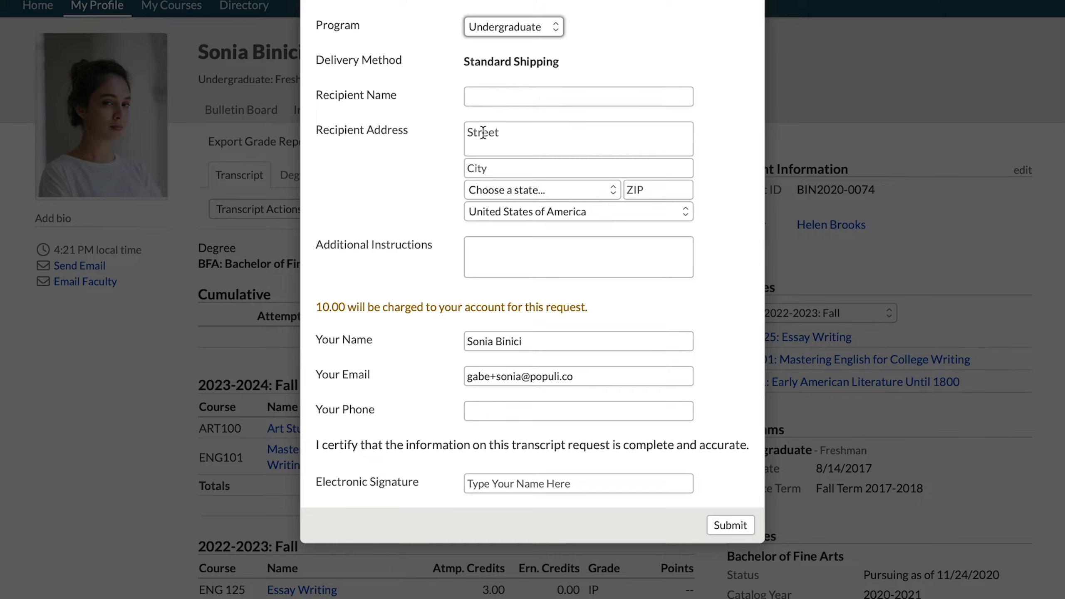
{"action": "scroll", "coordinate": [484, 134], "scroll_direction": "up", "scroll_amount": 1}
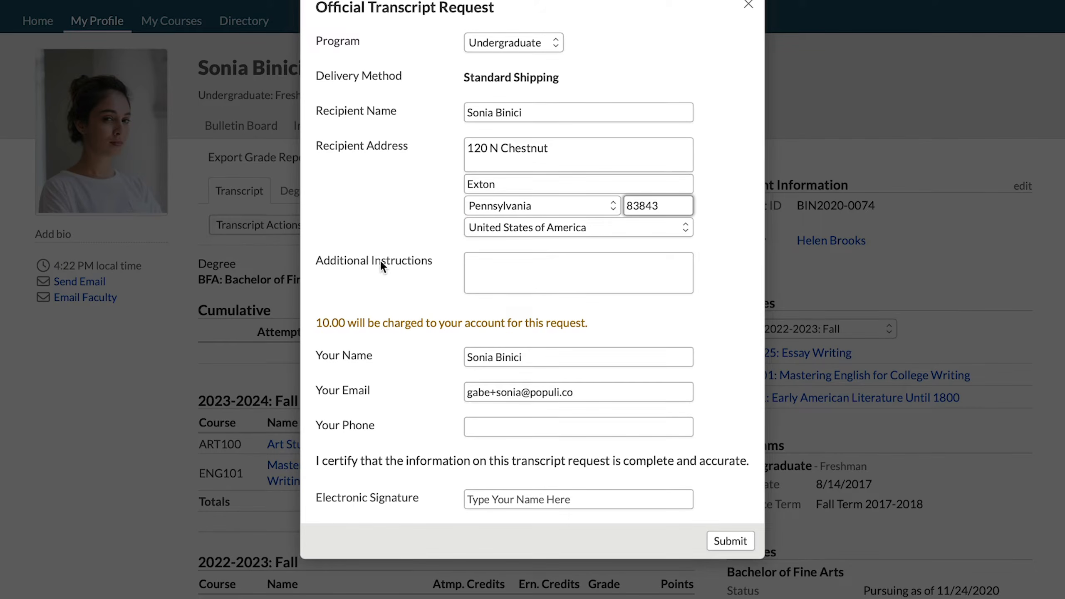
{"action": "scroll", "coordinate": [507, 240], "scroll_direction": "down", "scroll_amount": 3}
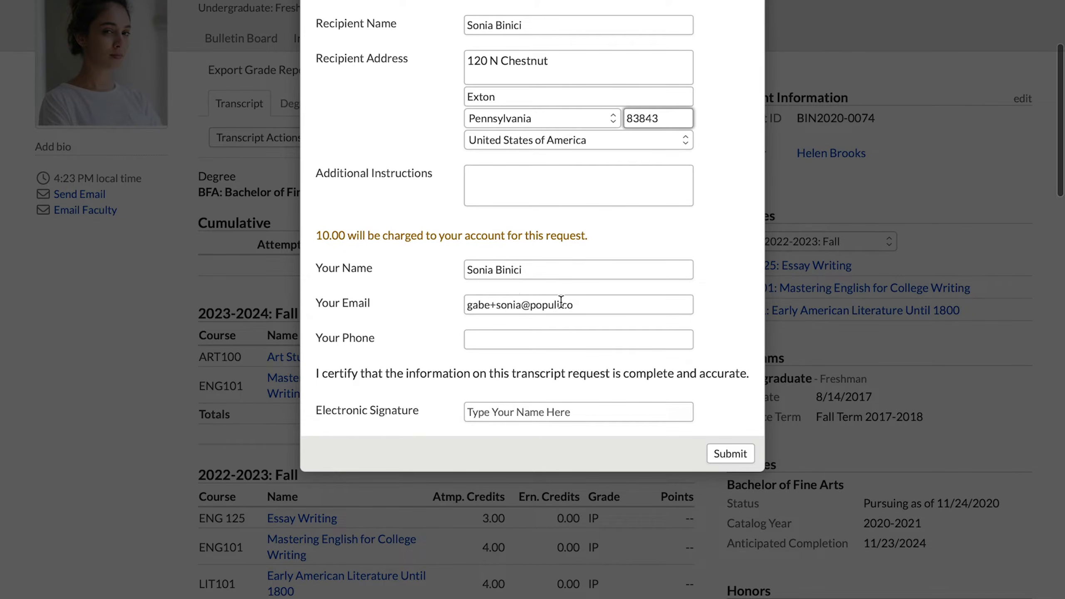
Enter the student's phone number and type their name as the electronic signature
{"action": "left_click", "coordinate": [577, 343]}
{"action": "type", "text": "208.555.55"}
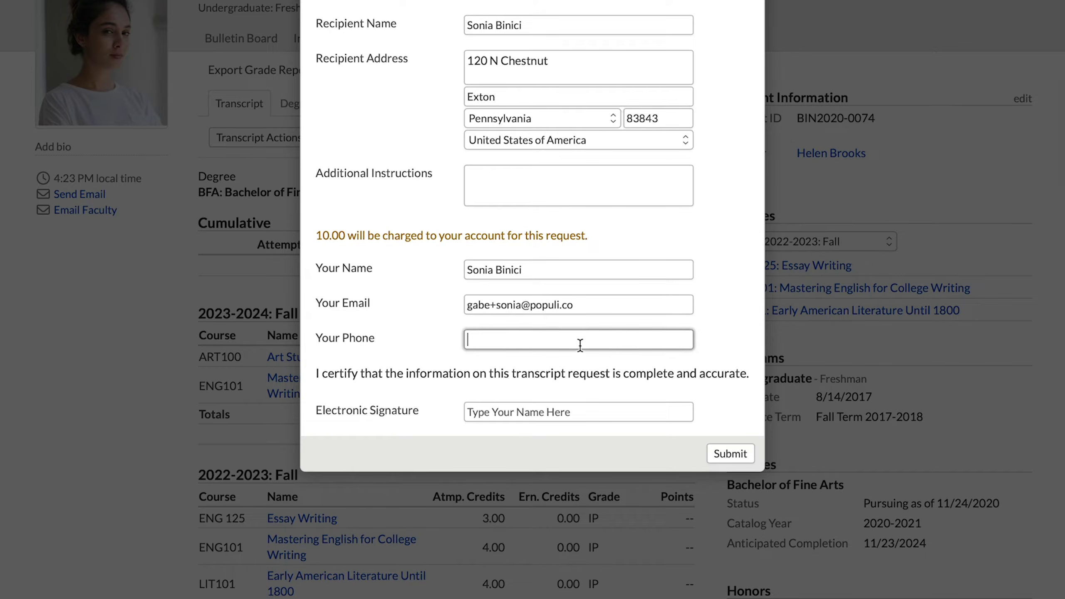
{"action": "type", "text": "55"}
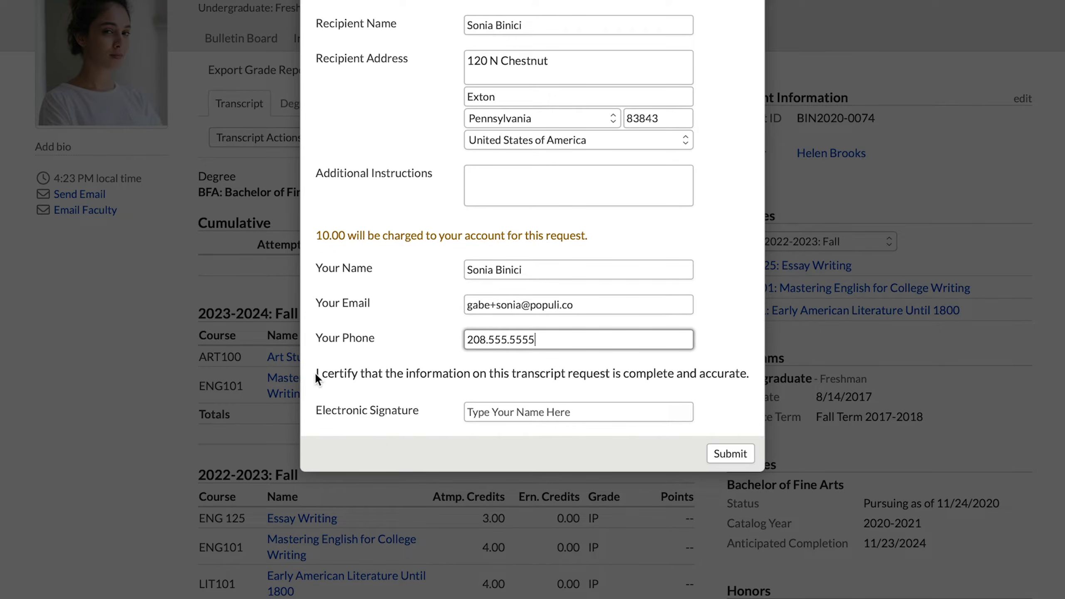
{"action": "key", "text": "Tab"}
{"action": "type", "text": "Sonia Binici"}
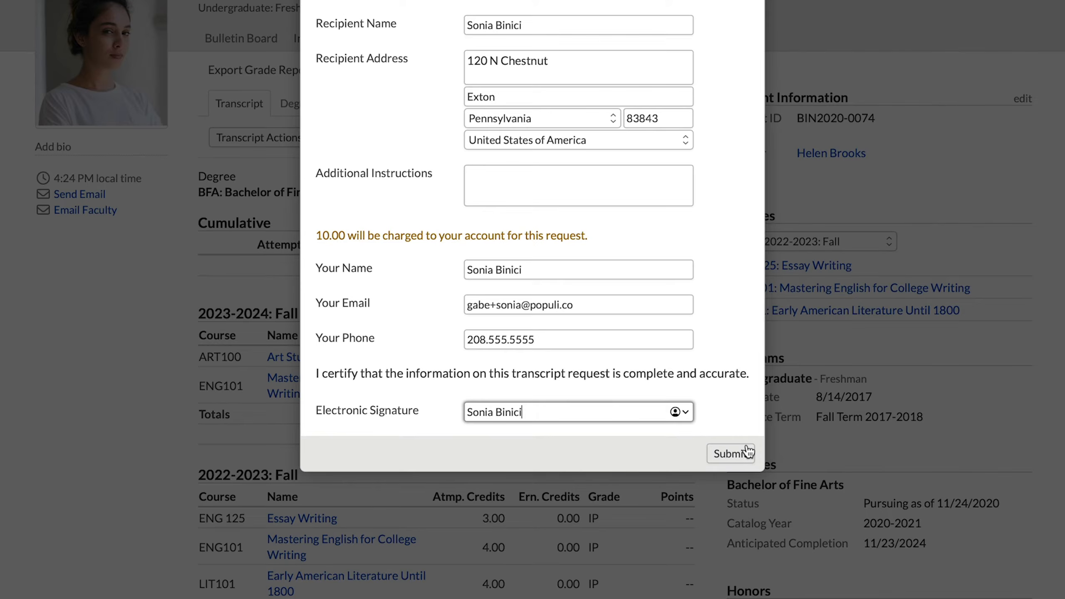
Submit the official transcript request, then go to the Academics section
{"action": "left_click", "coordinate": [748, 452]}
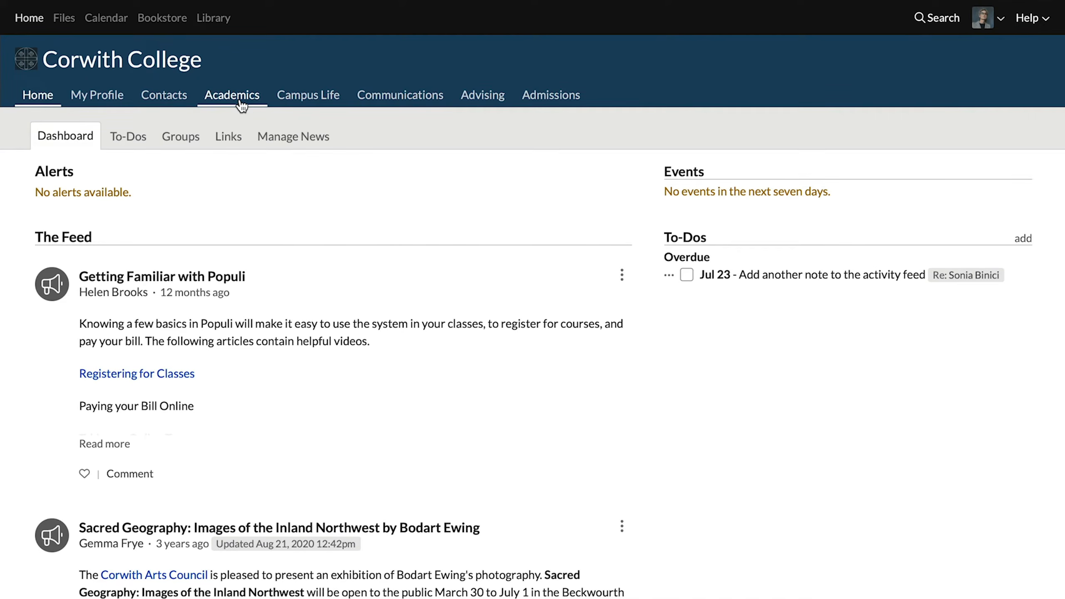
{"action": "left_click", "coordinate": [240, 99]}
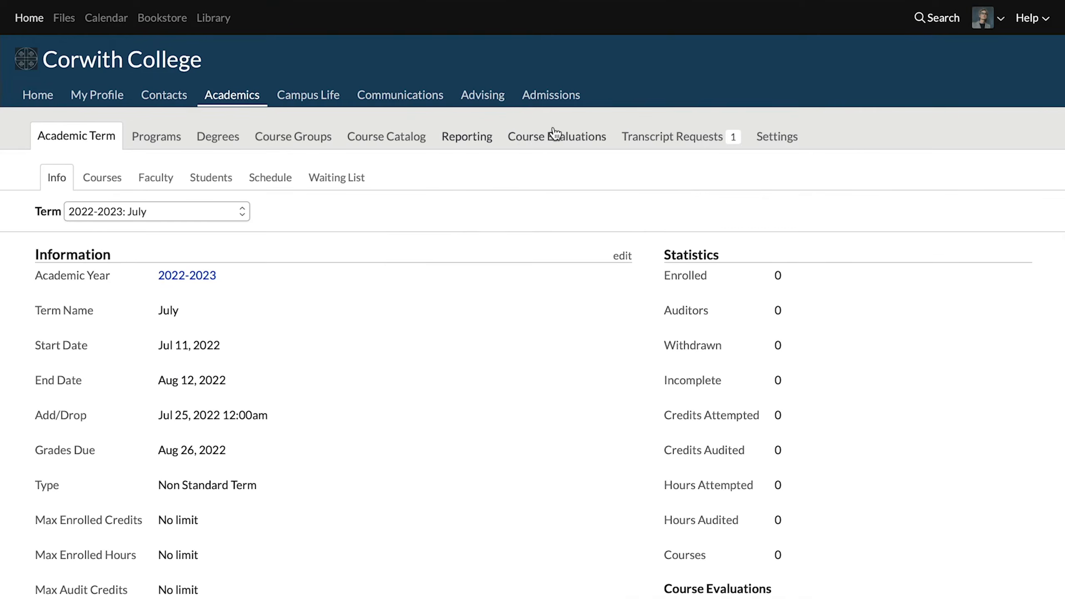
Open the student's pending request from Transcript Requests and review its fee and recipient details
{"action": "left_click", "coordinate": [676, 144]}
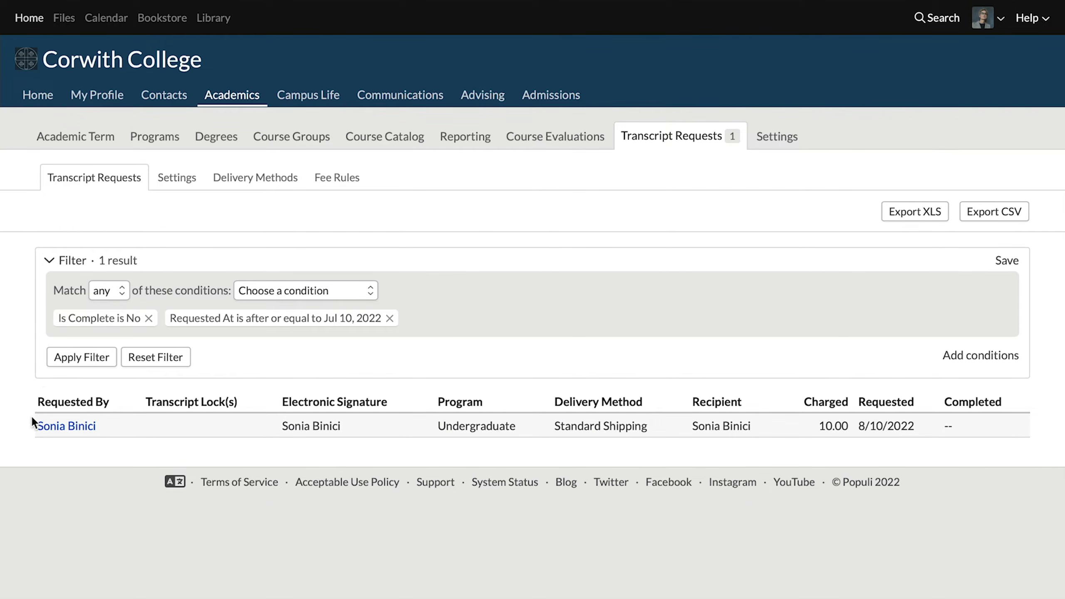
{"action": "left_click", "coordinate": [73, 432]}
{"action": "scroll", "coordinate": [74, 433], "scroll_direction": "down", "scroll_amount": 3}
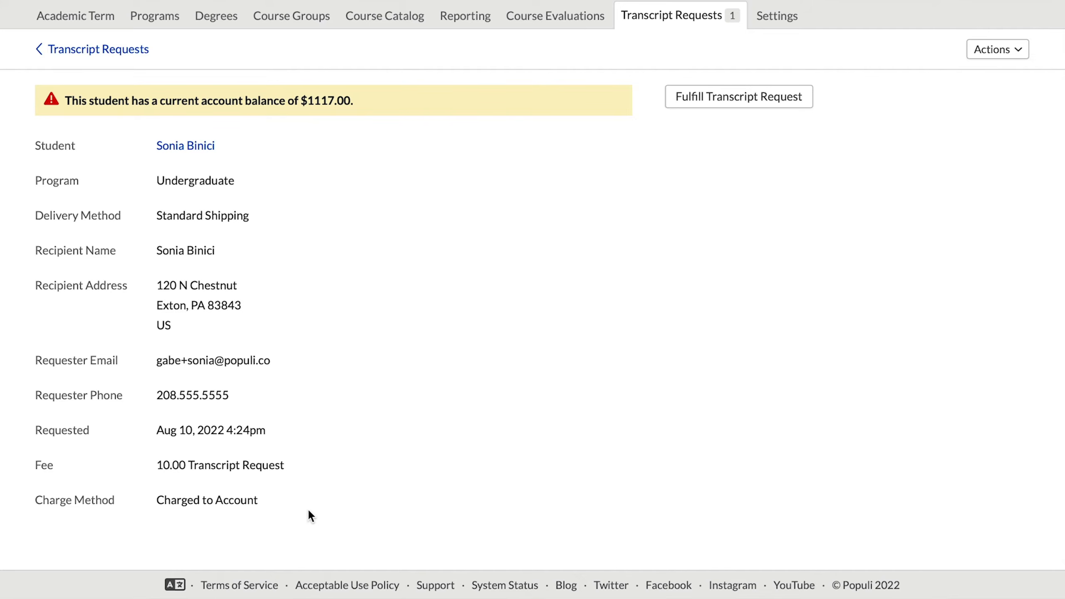
{"action": "scroll", "coordinate": [455, 448], "scroll_direction": "up", "scroll_amount": 1}
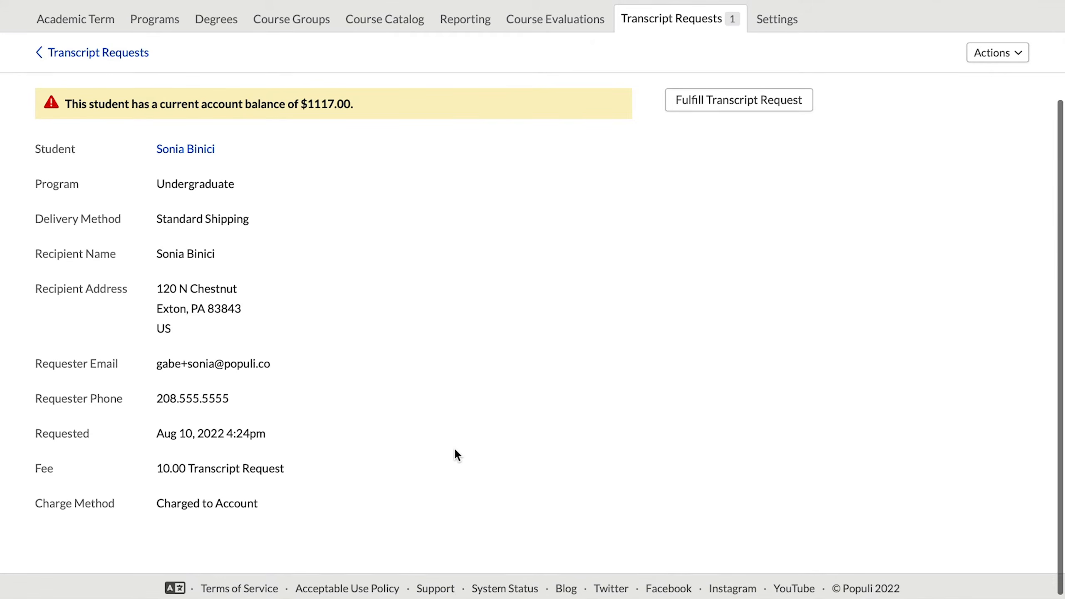
Fulfill the request with the Official Transcript Undergrad (Default) layout, preview it, and continue to delivery
{"action": "left_click", "coordinate": [729, 105]}
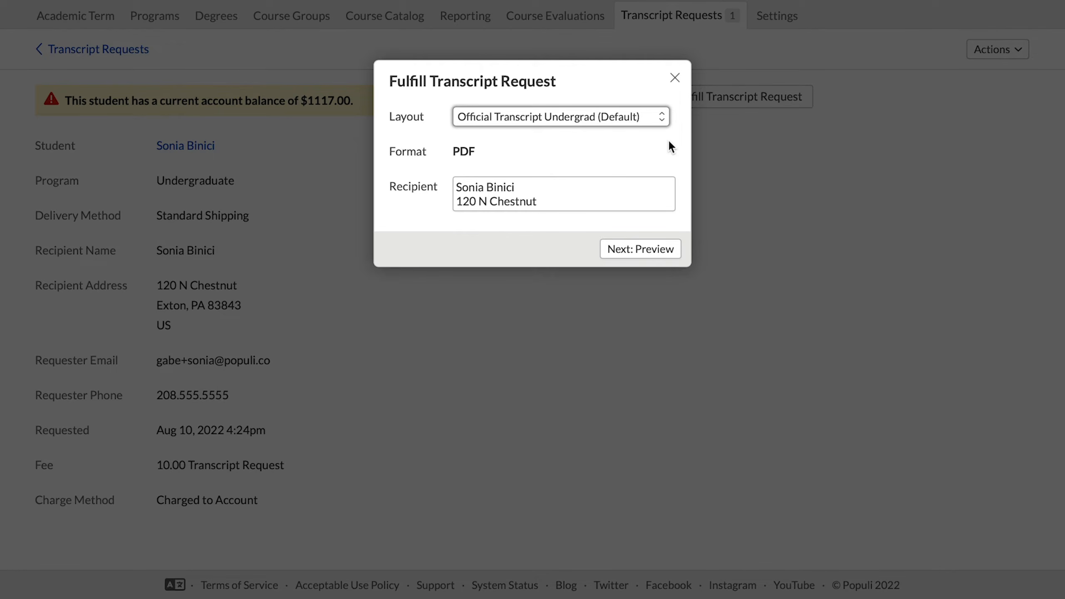
{"action": "left_click", "coordinate": [562, 117]}
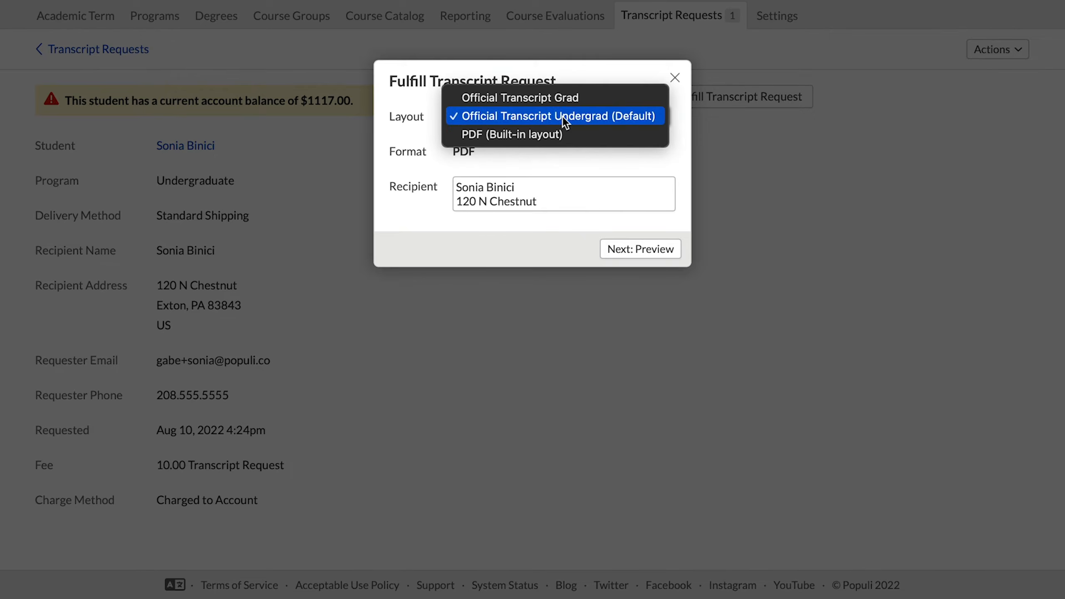
{"action": "left_click", "coordinate": [635, 176]}
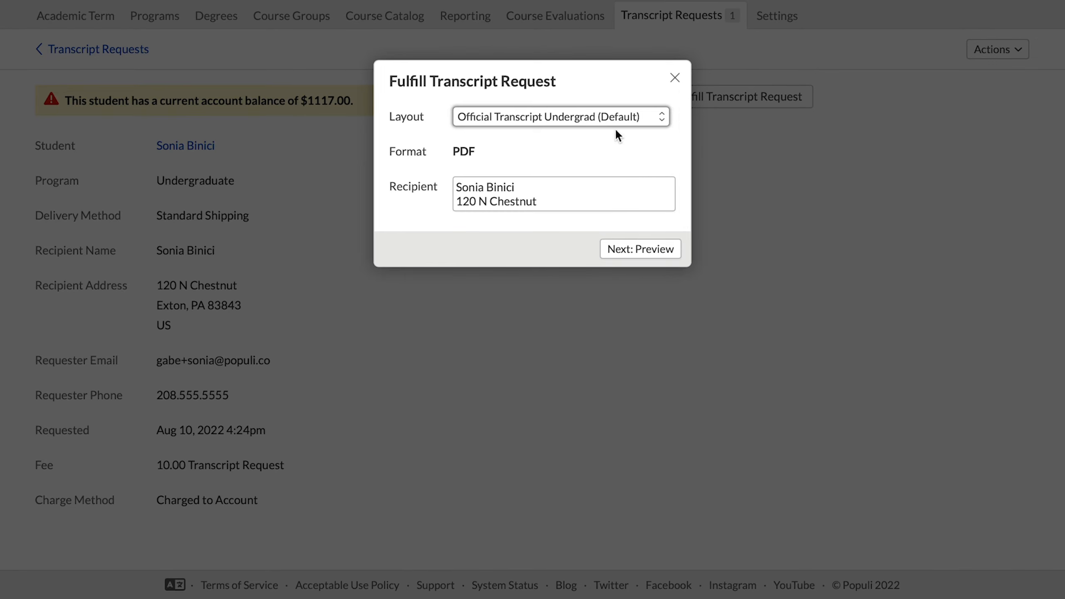
{"action": "left_click", "coordinate": [640, 250]}
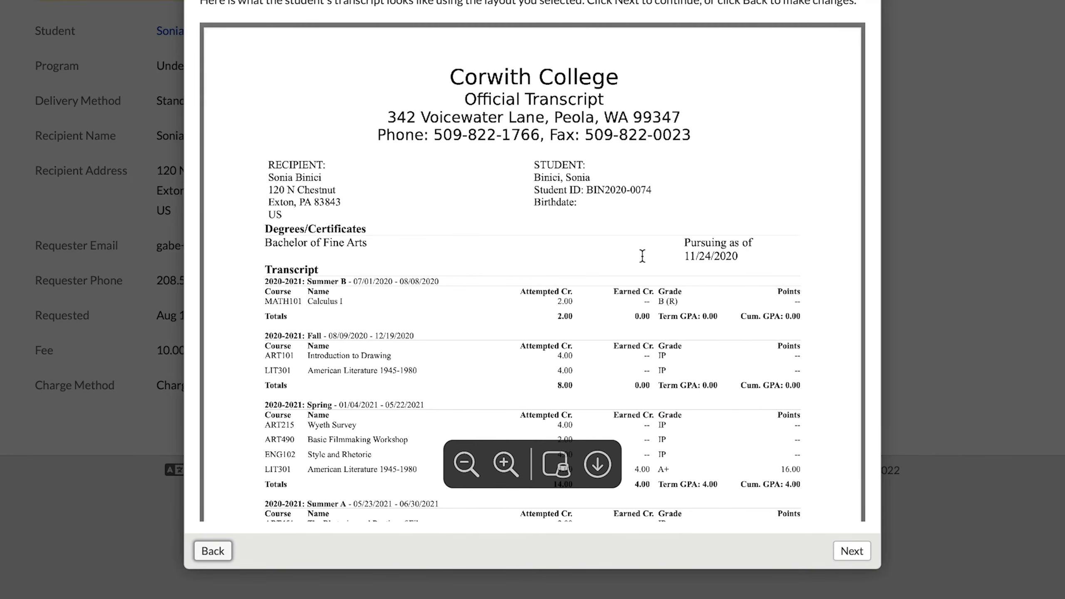
{"action": "scroll", "coordinate": [642, 255], "scroll_direction": "down", "scroll_amount": 1}
{"action": "scroll", "coordinate": [642, 255], "scroll_direction": "up", "scroll_amount": 1}
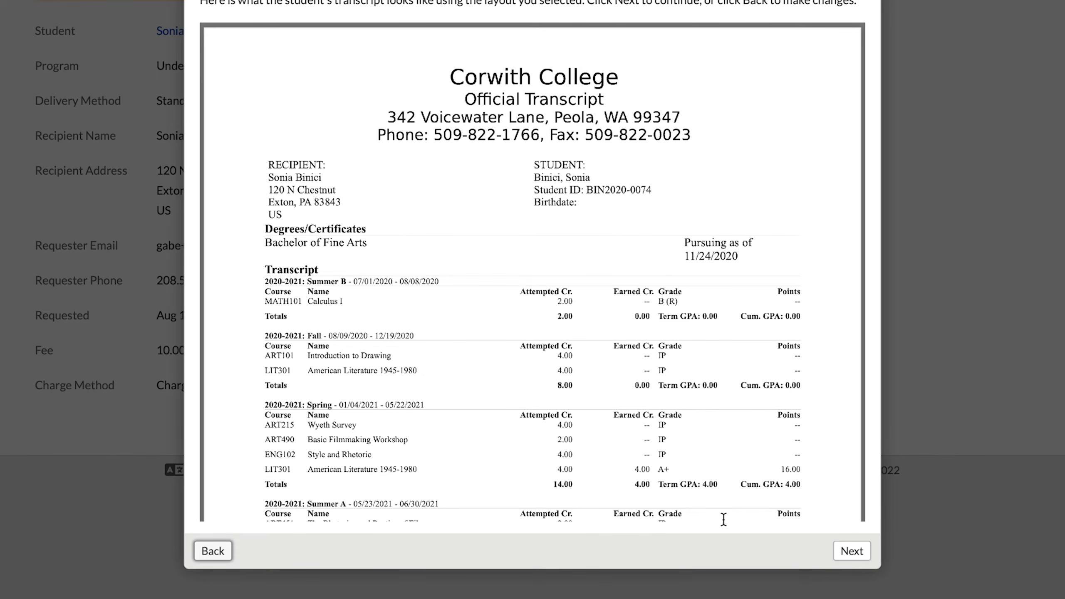
{"action": "left_click", "coordinate": [852, 551]}
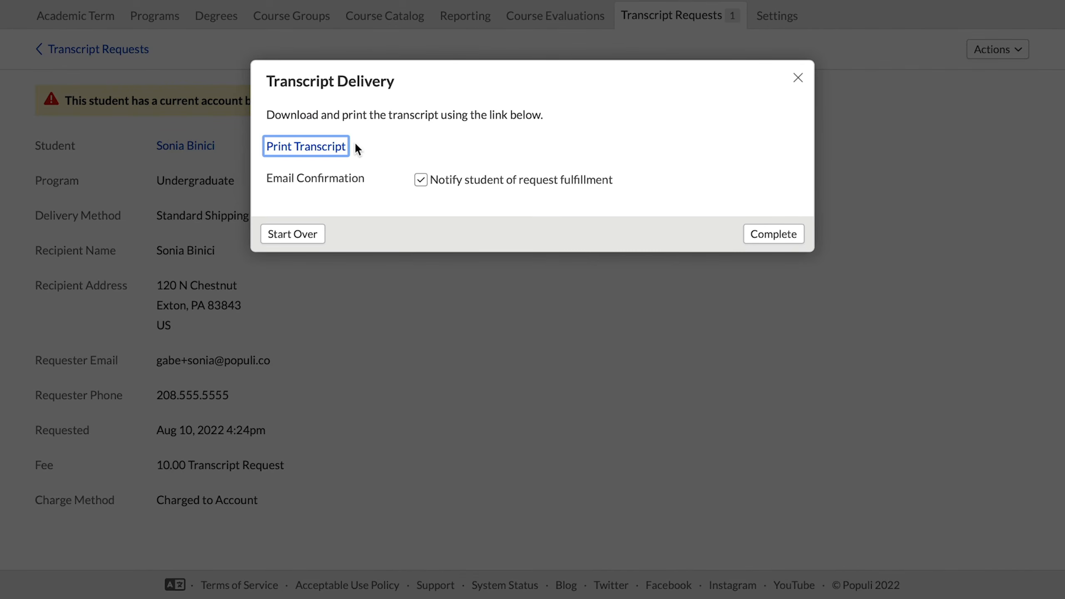
Print the transcript PDF, close it, and complete the request with the student notified
{"action": "left_click", "coordinate": [393, 135]}
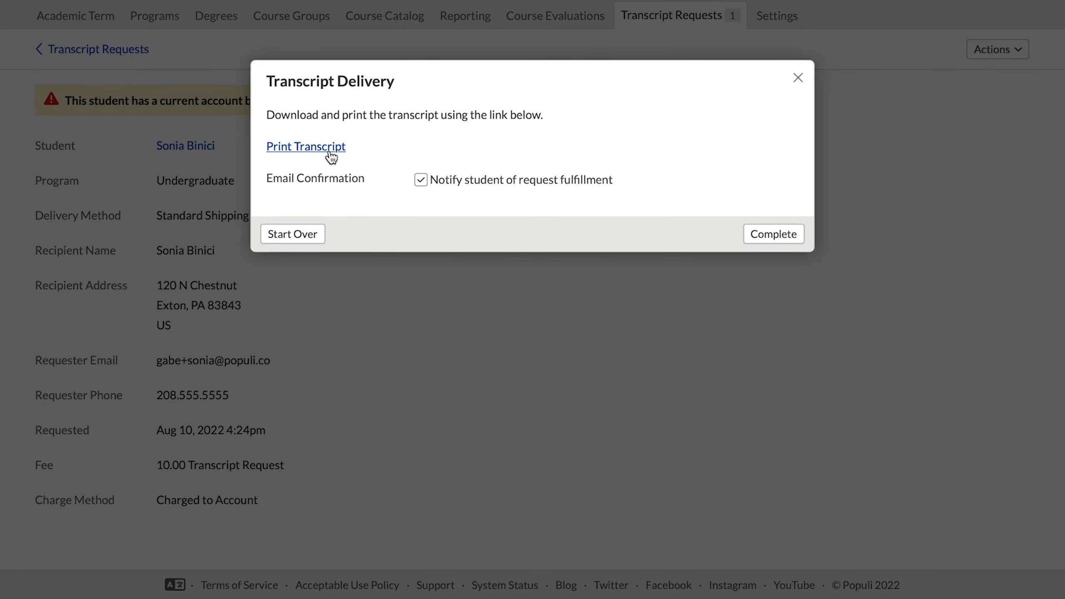
{"action": "left_click", "coordinate": [330, 153]}
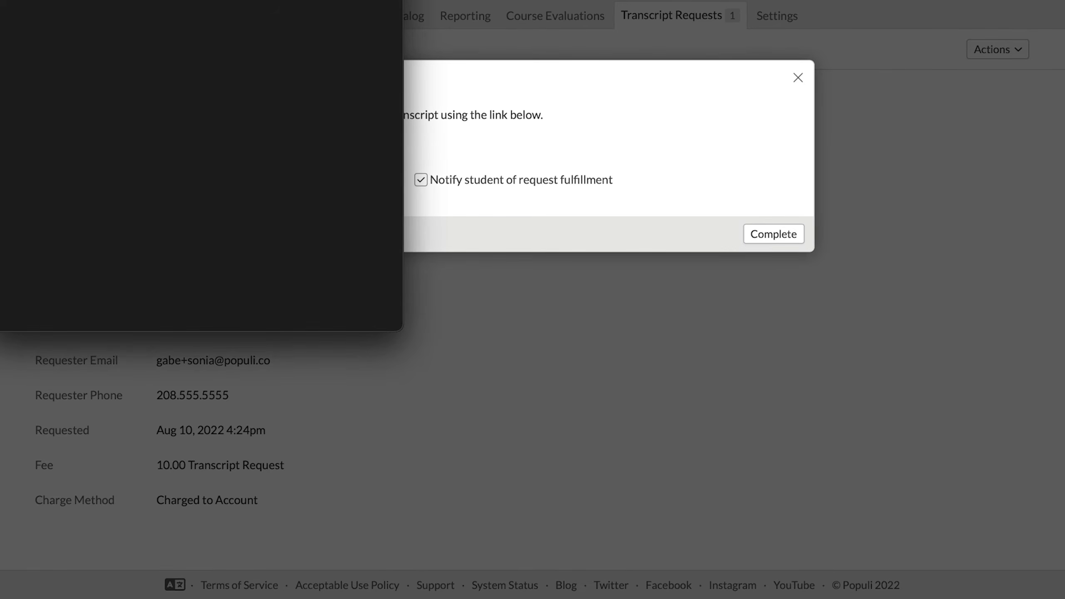
{"action": "left_click_drag", "start_coordinate": [364, 0], "coordinate": [661, 51]}
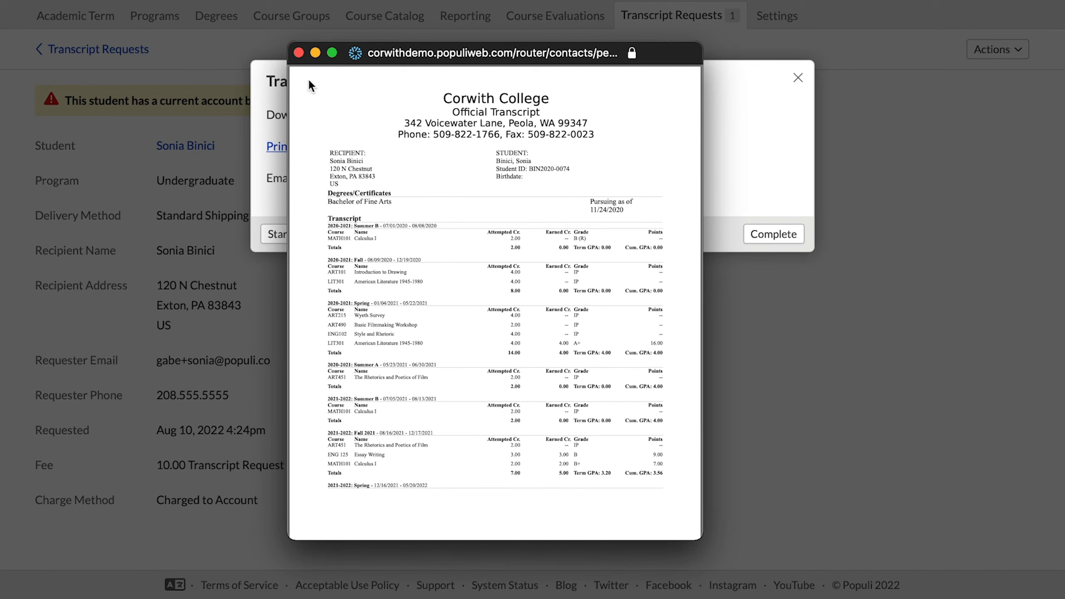
{"action": "left_click", "coordinate": [298, 53]}
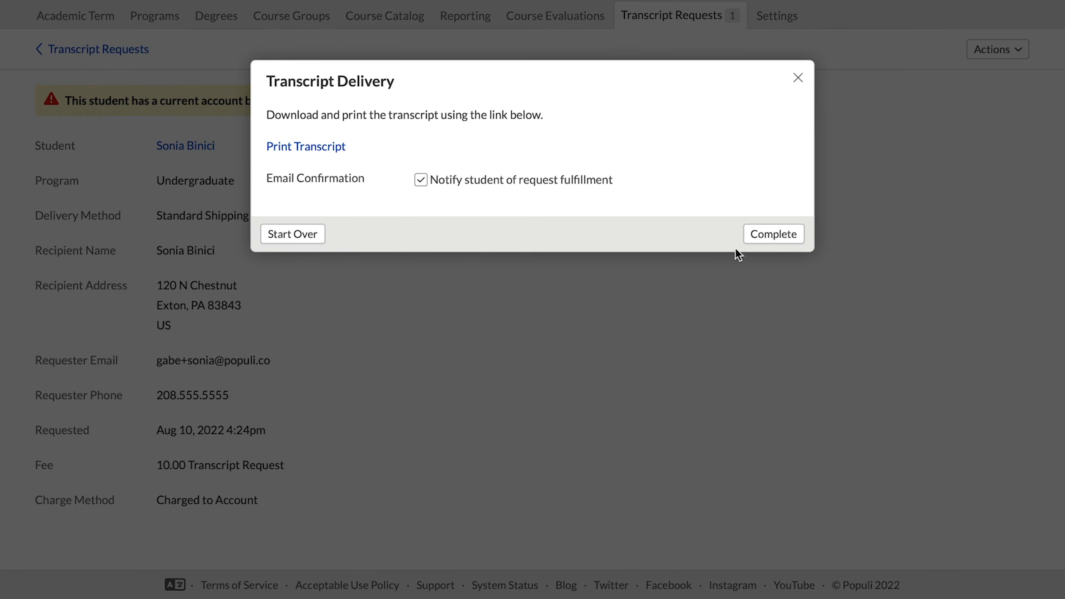
{"action": "left_click", "coordinate": [796, 243]}
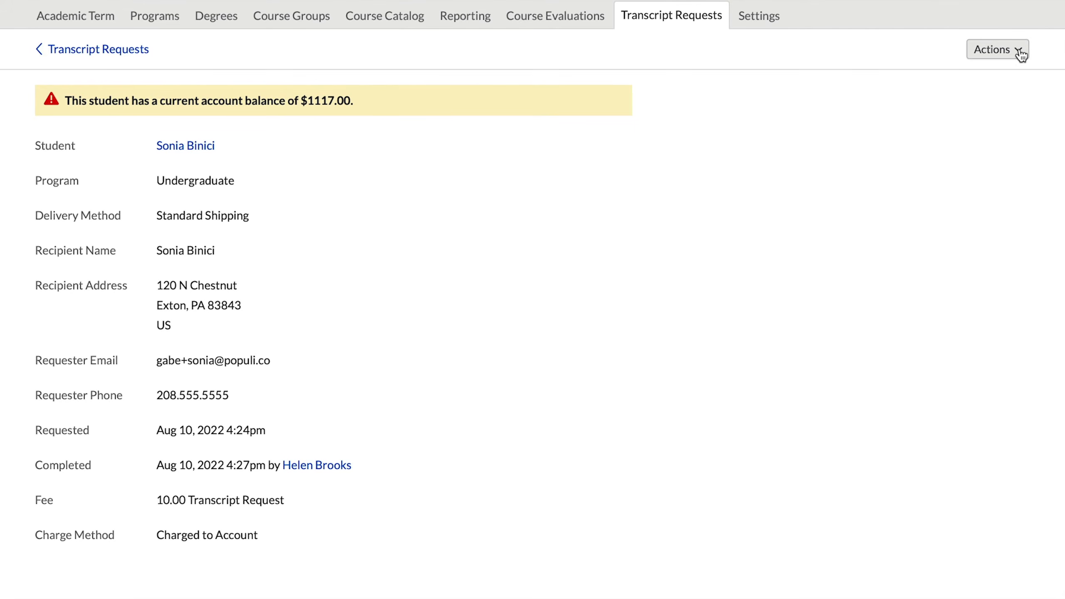
Print a PDF mailing label in the Avery 2163 Shipping Labels layout
{"action": "left_click", "coordinate": [1019, 51]}
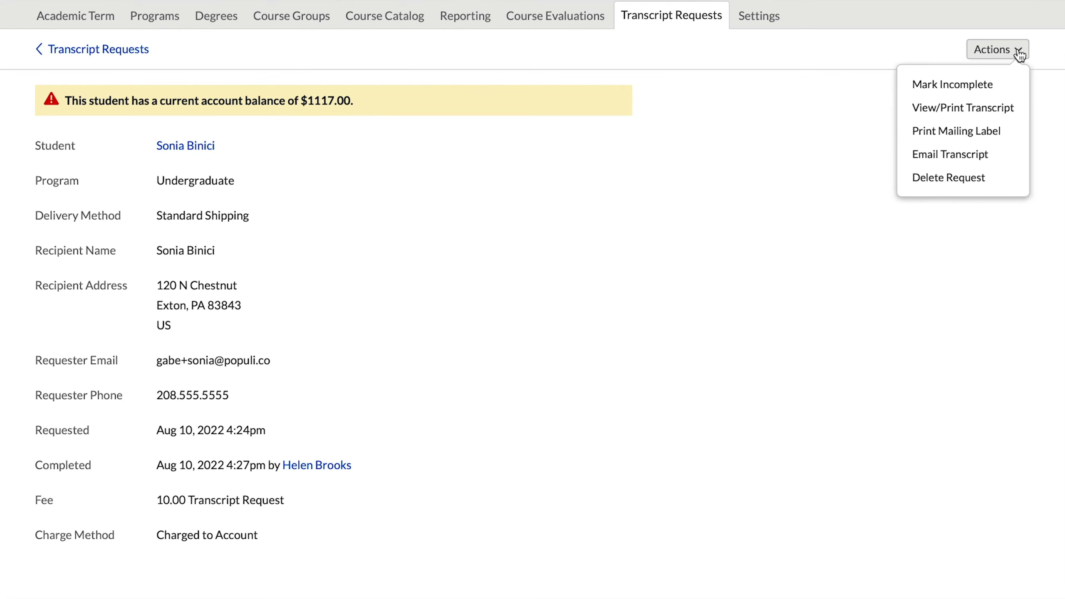
{"action": "left_click", "coordinate": [1000, 134]}
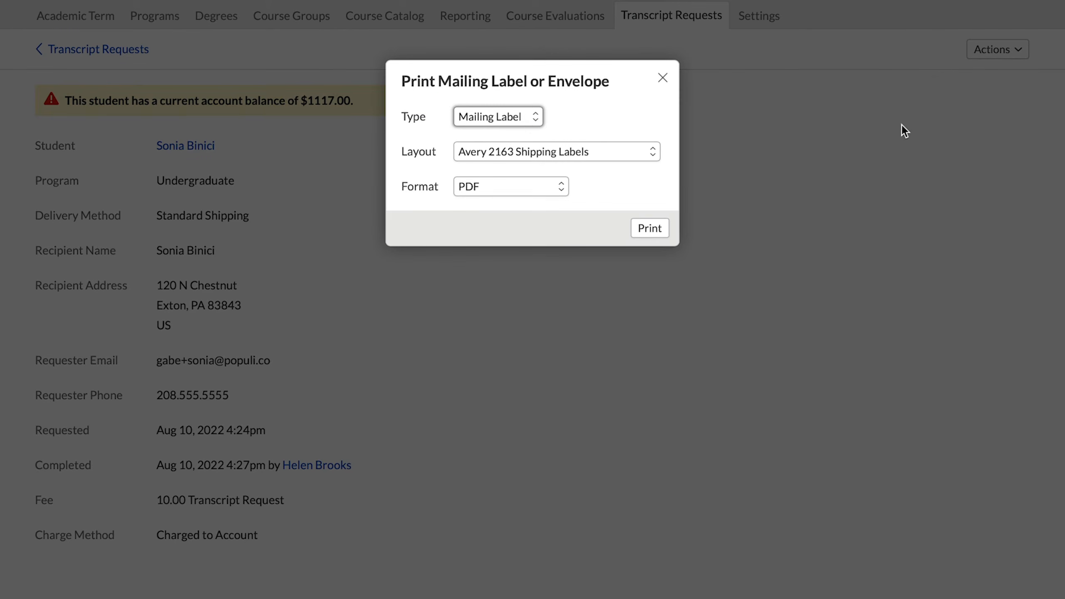
{"action": "left_click", "coordinate": [525, 122]}
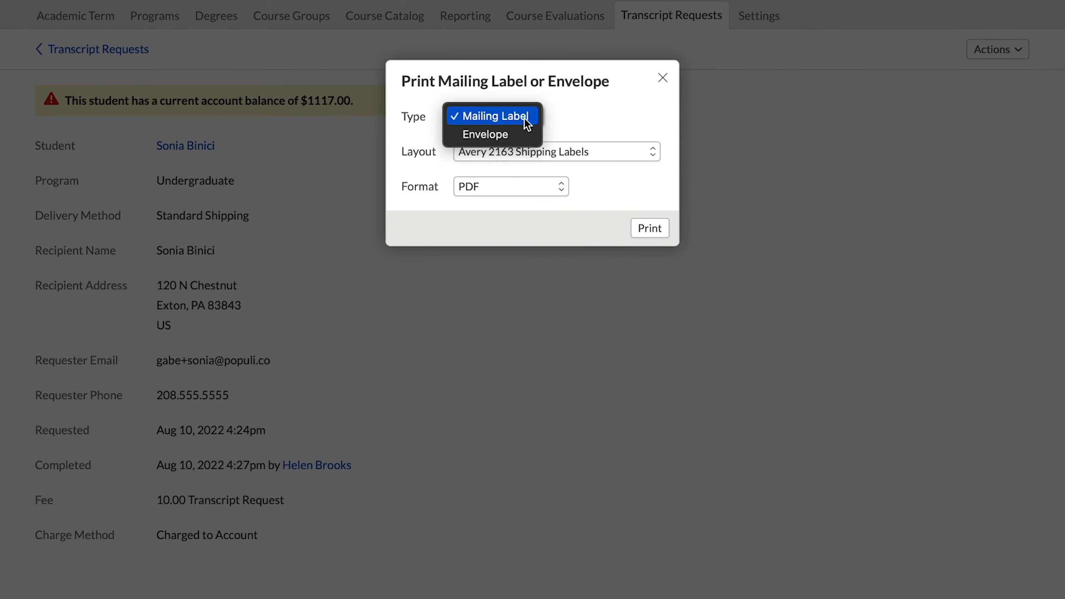
{"action": "left_click", "coordinate": [611, 147]}
{"action": "left_click", "coordinate": [612, 149]}
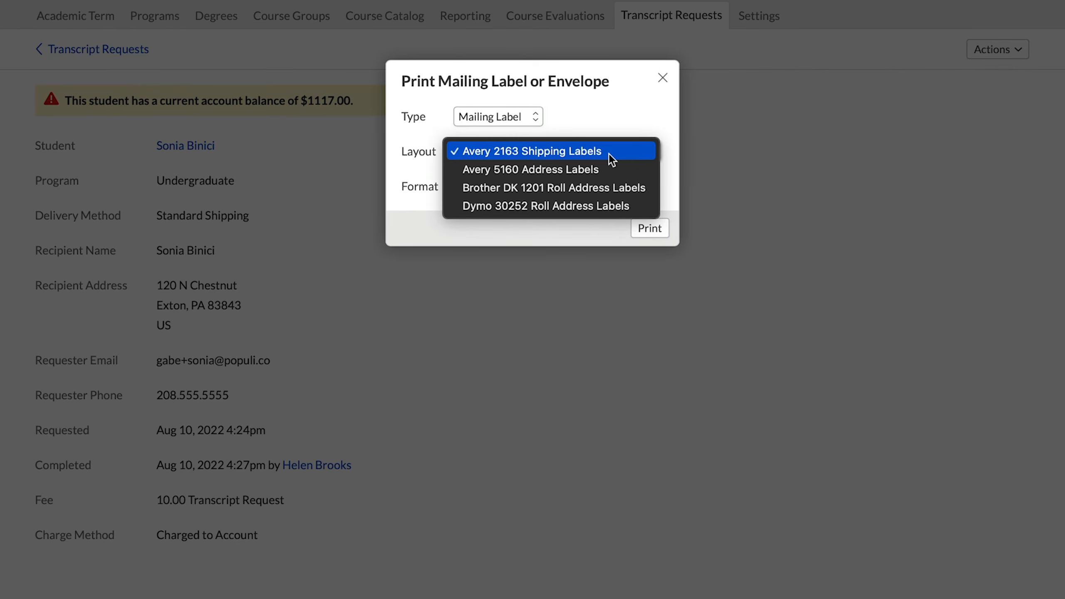
{"action": "left_click", "coordinate": [631, 133]}
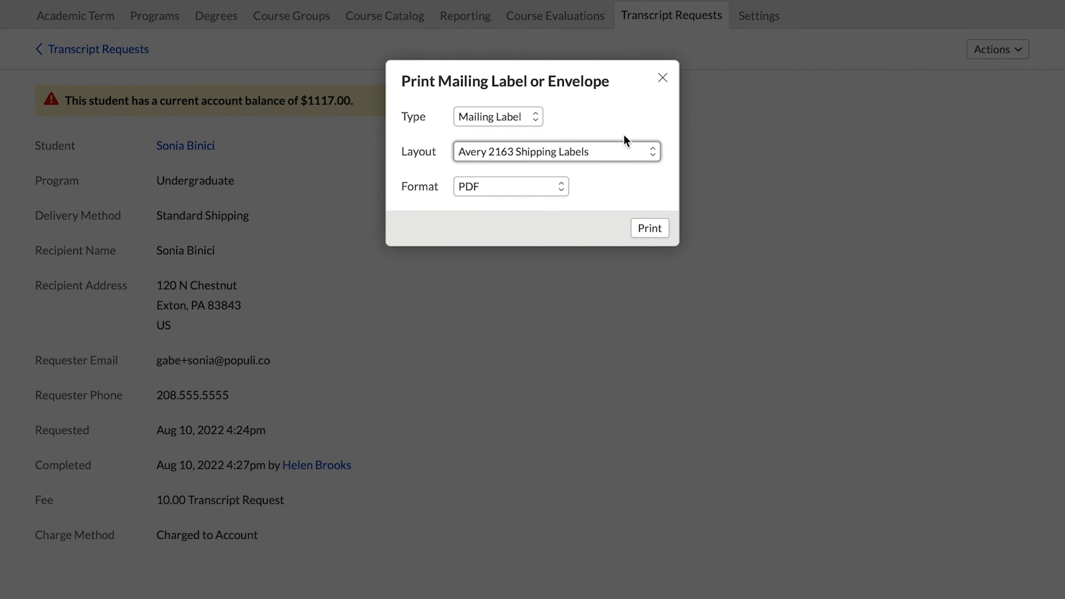
{"action": "left_click", "coordinate": [659, 230]}
{"action": "left_click_drag", "start_coordinate": [364, 0], "coordinate": [646, 32]}
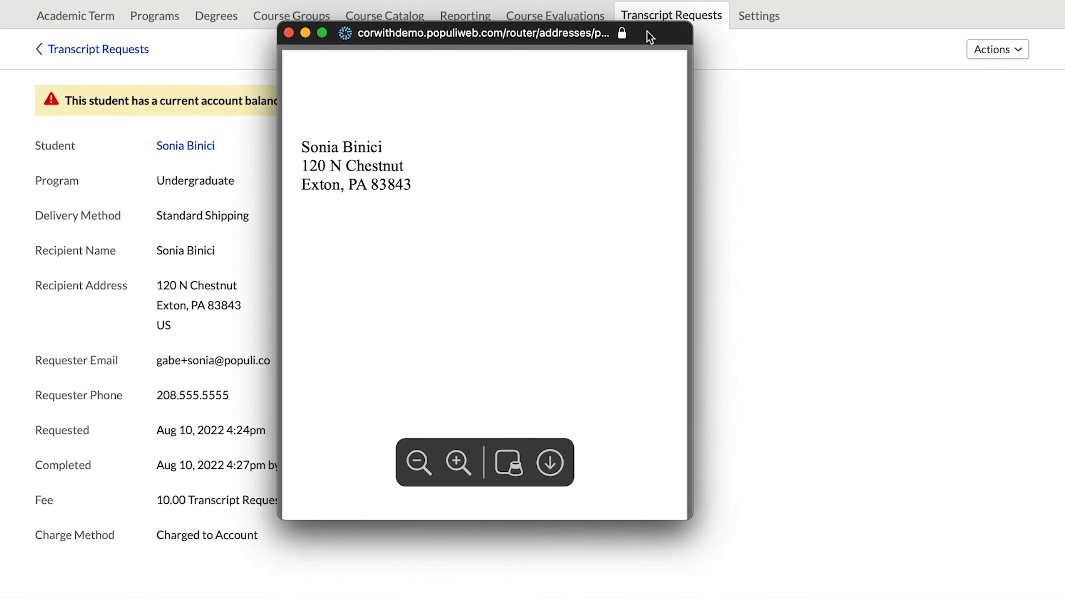